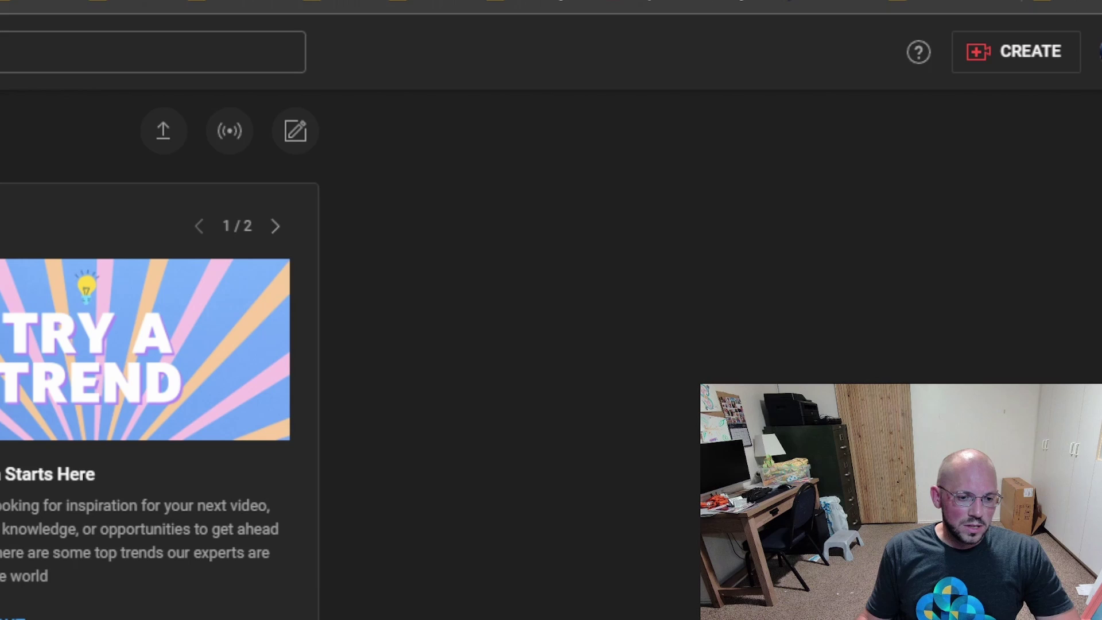
Bring up Task Manager's Ethernet graph, which shows roughly 22 Mbps being sent
key("alt+Tab")
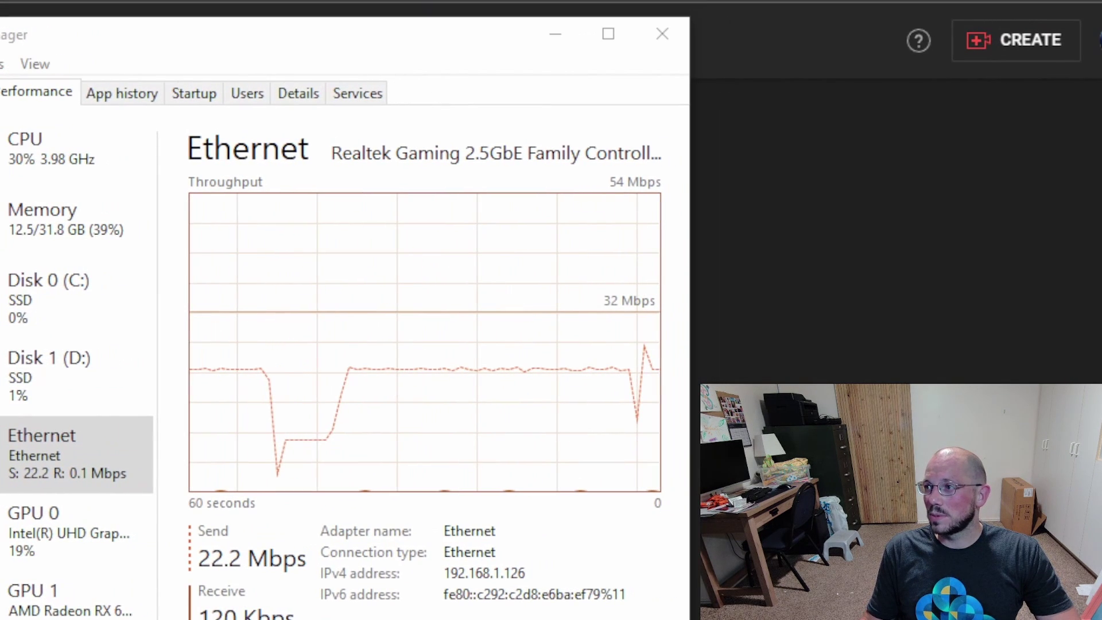
Nudge Task Manager up and left to read the steady ~22 Mbps Send rate
left_click_drag(235, 47, 212, 37)
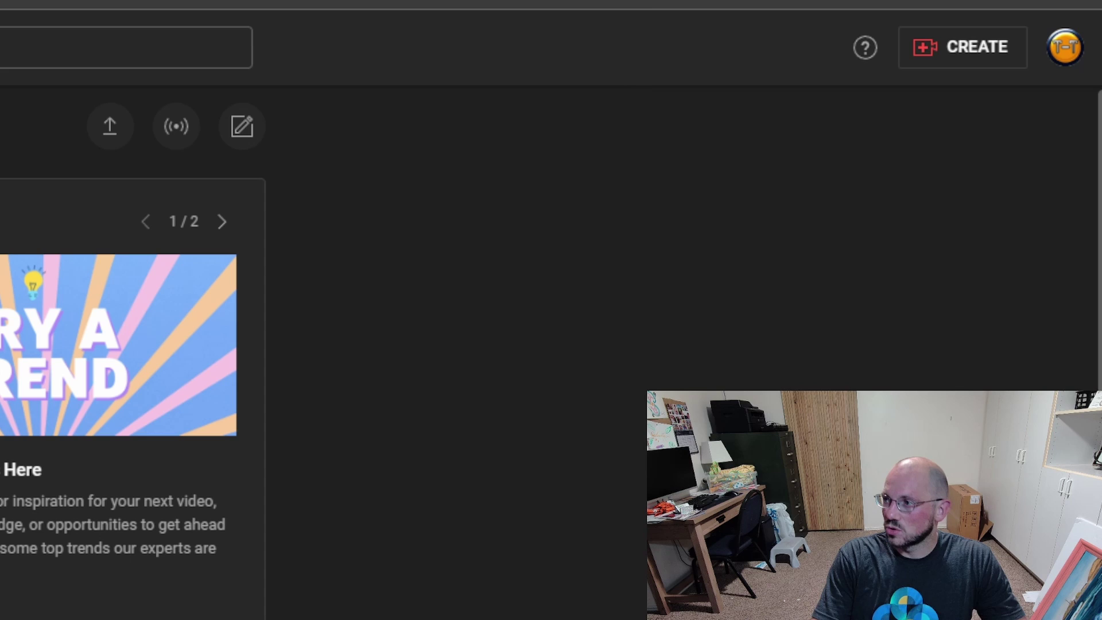
Open DevTools with F12 and reopen the Network panel from the More tools menu
key("F12")
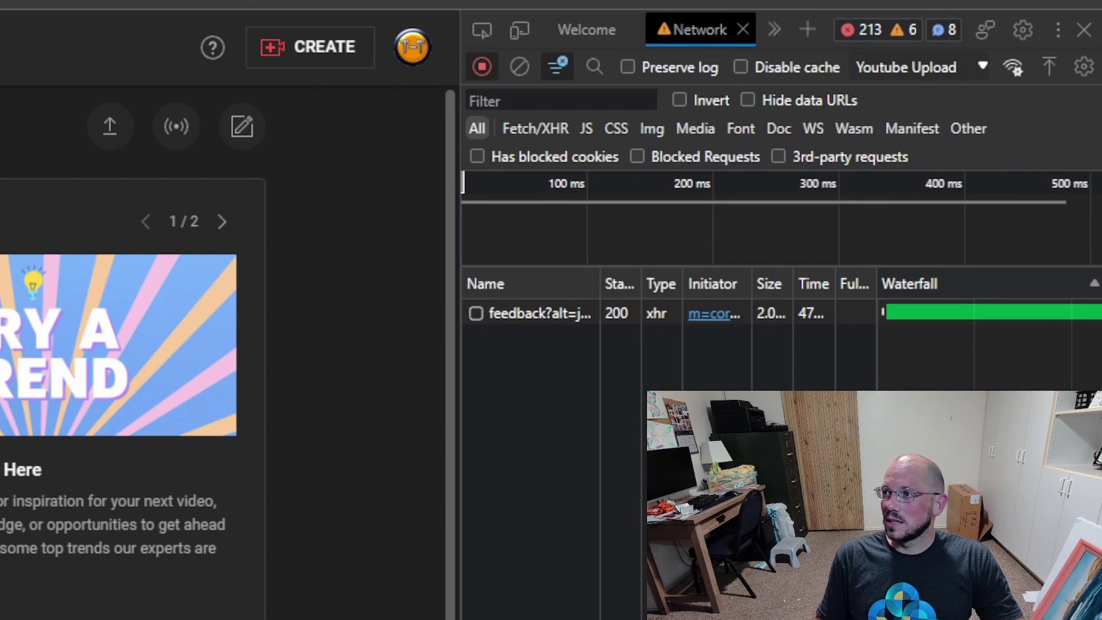
left_click(548, 30)
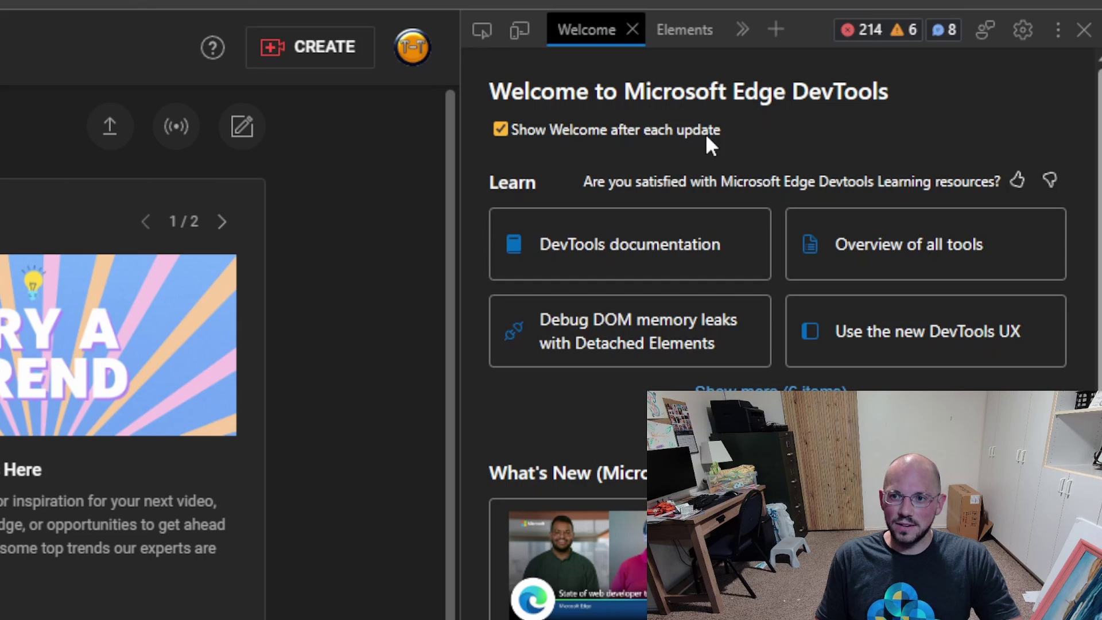
left_click(735, 36)
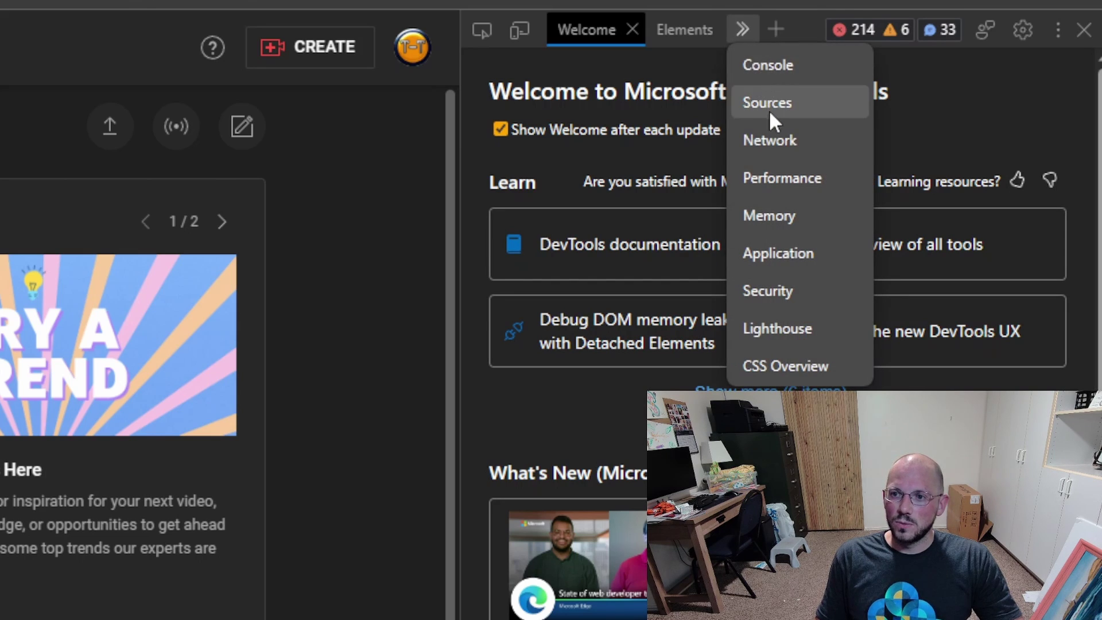
left_click(770, 140)
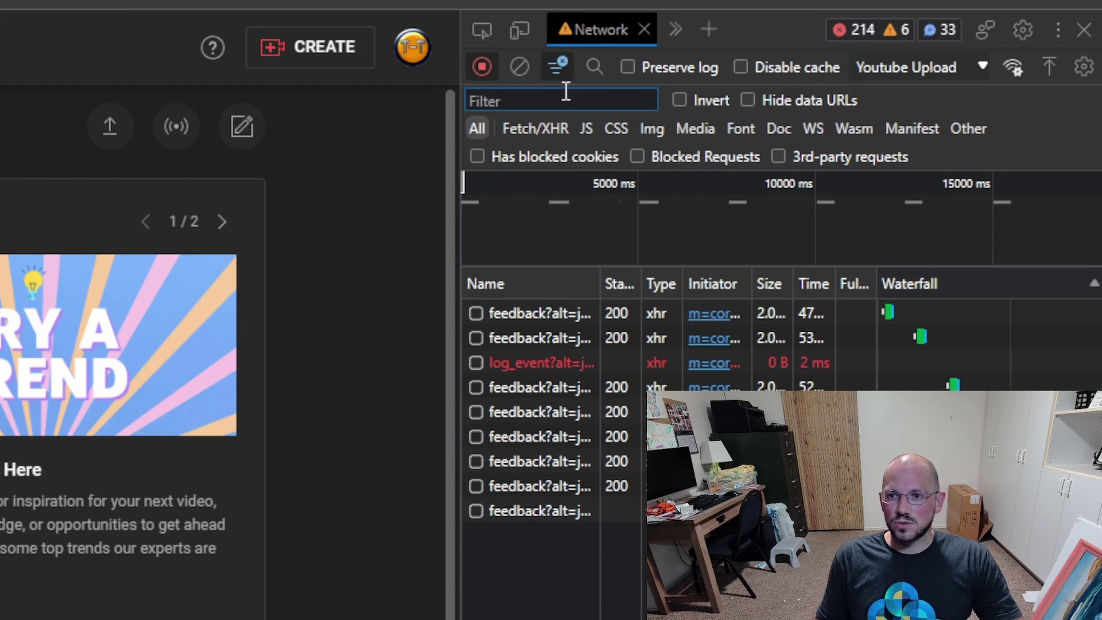
Switch throttling to No throttling and confirm upload returns near 22 Mbps
left_click(964, 74)
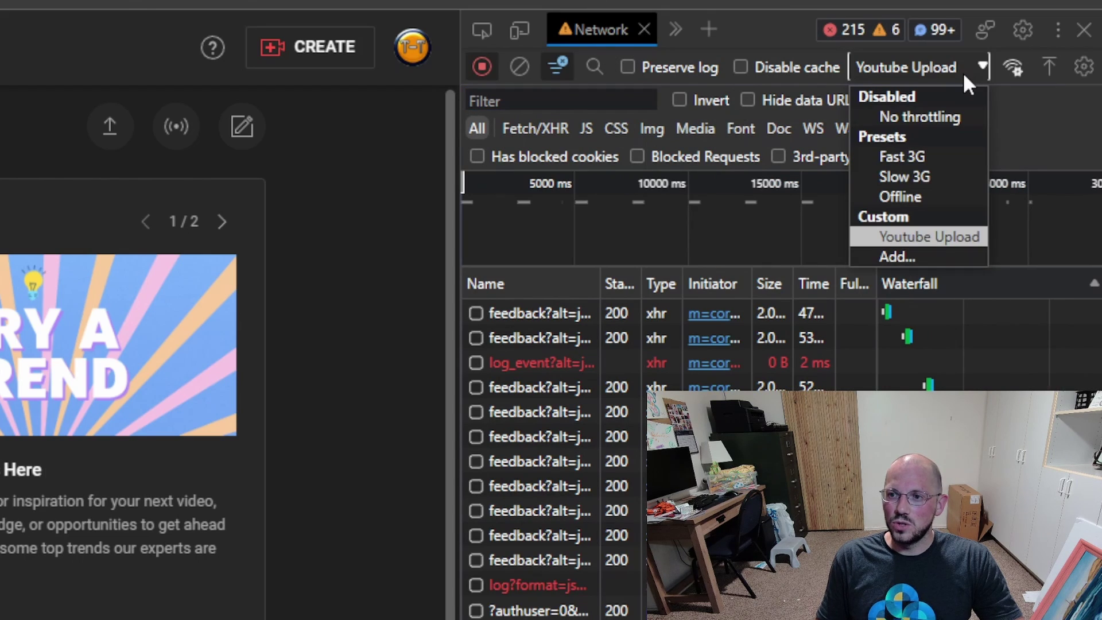
left_click(928, 116)
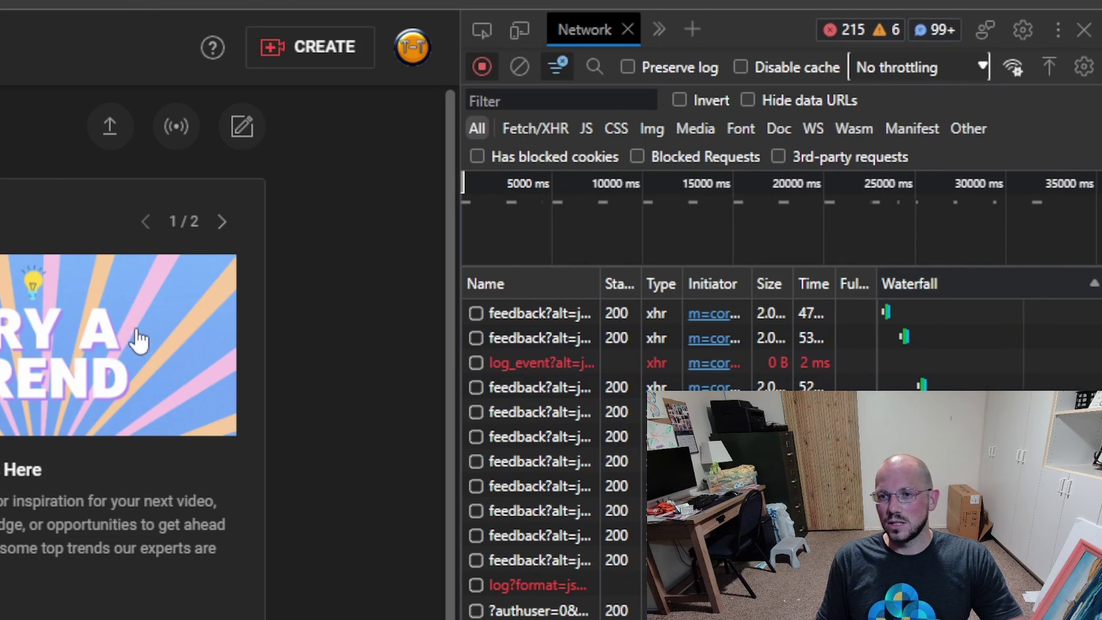
scroll(137, 340, "down", 3)
key("alt+Tab")
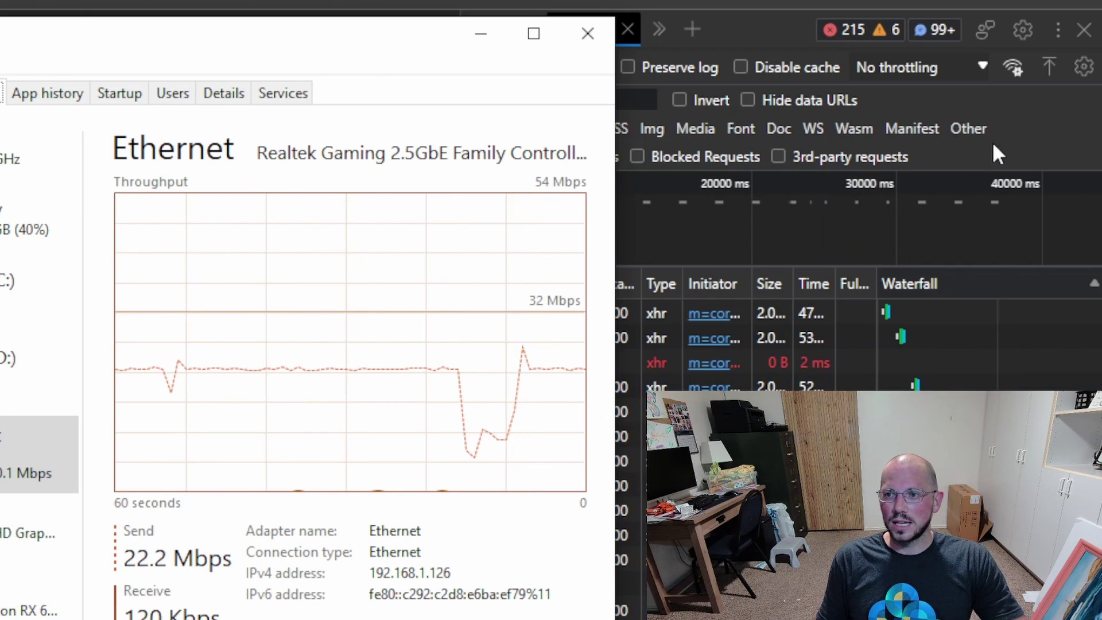
left_click(1022, 116)
left_click(979, 67)
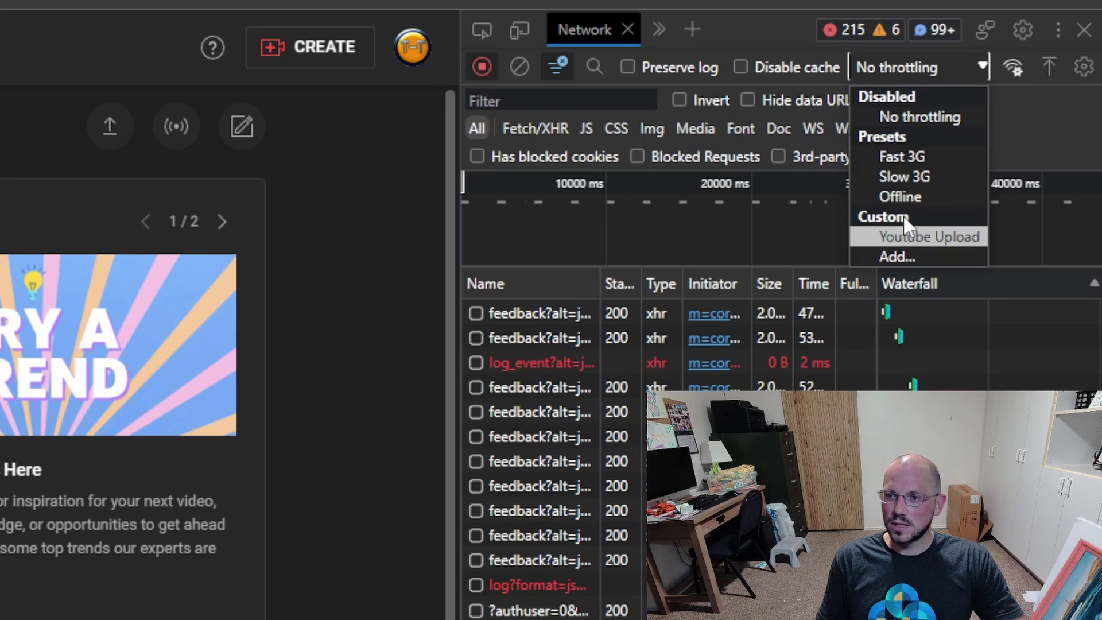
Edit the Youtube Upload profile's upload limit to 10000 kbit/s and save it
left_click(896, 258)
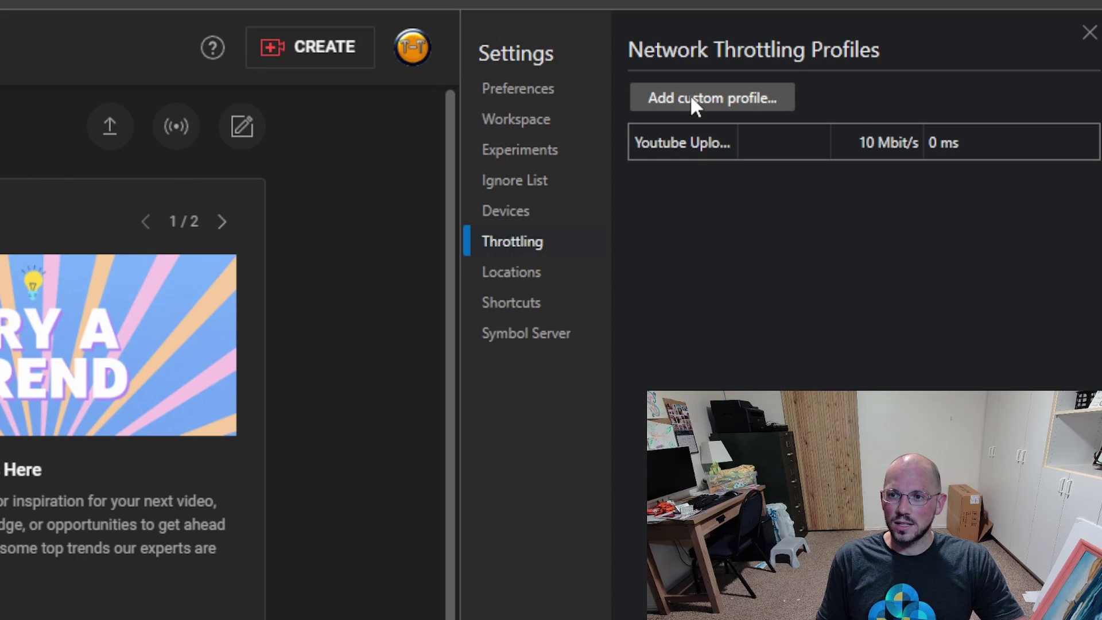
left_click(1039, 143)
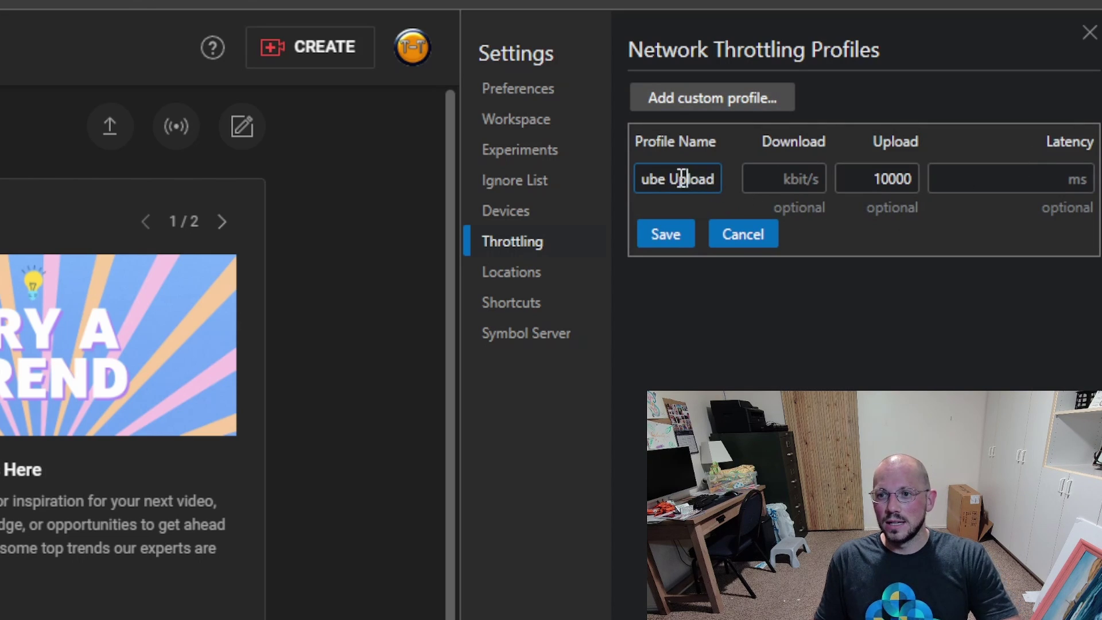
left_click_drag(687, 178, 749, 171)
left_click(788, 179)
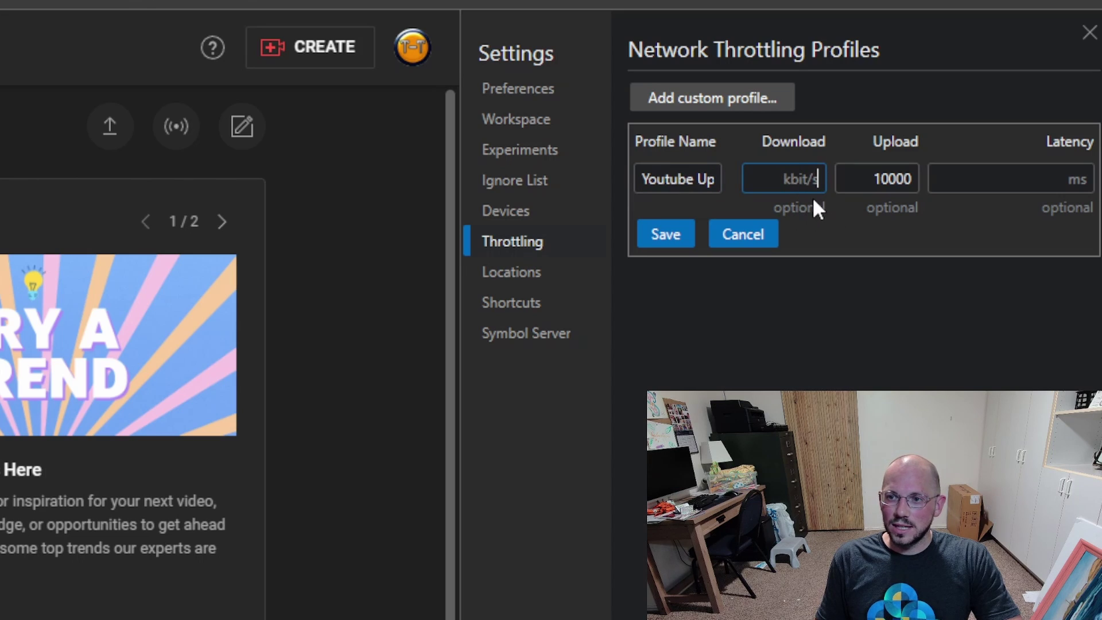
double_click(881, 180)
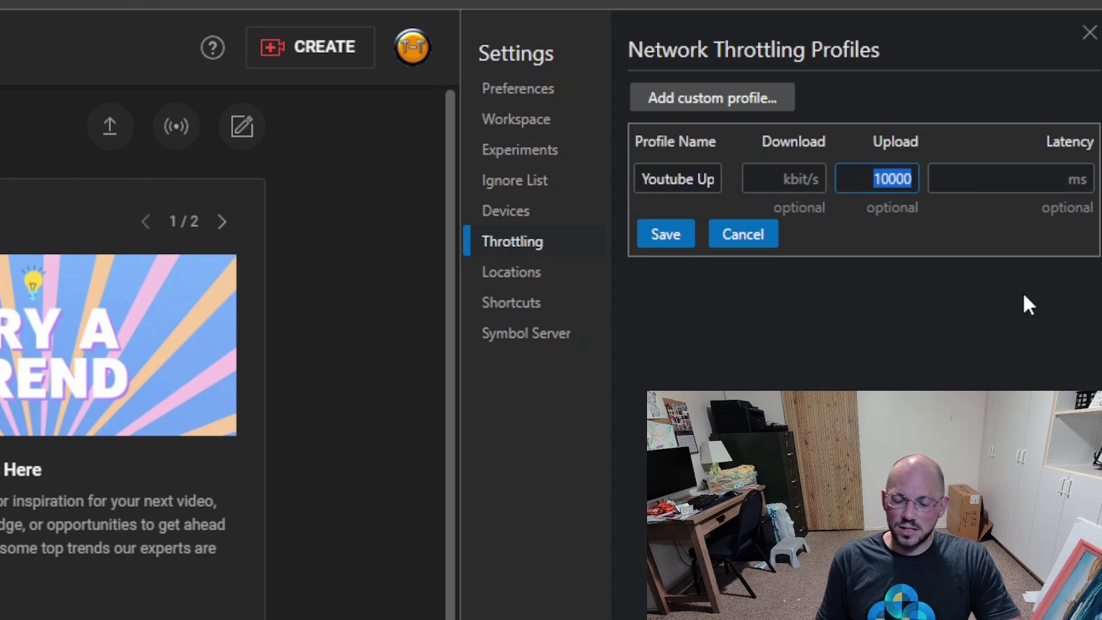
type("10")
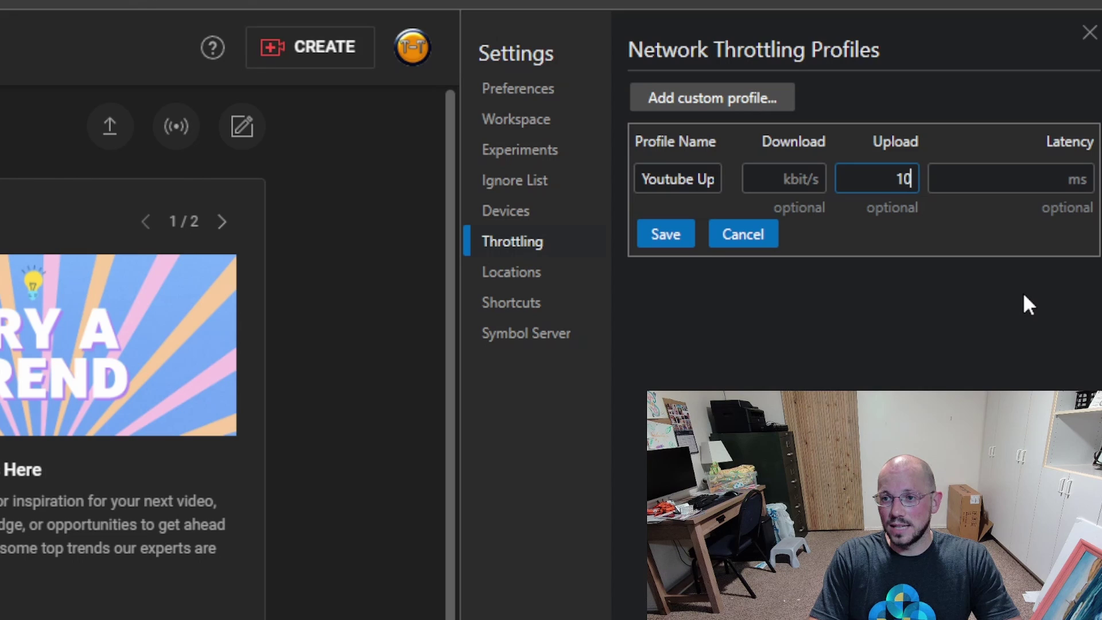
type("000")
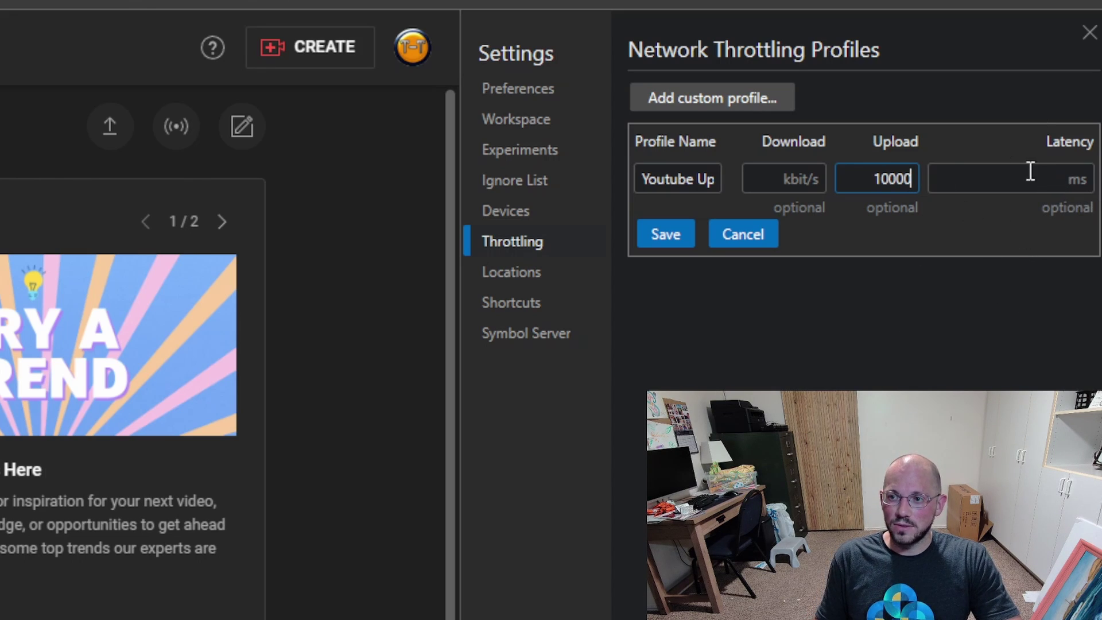
key("Return")
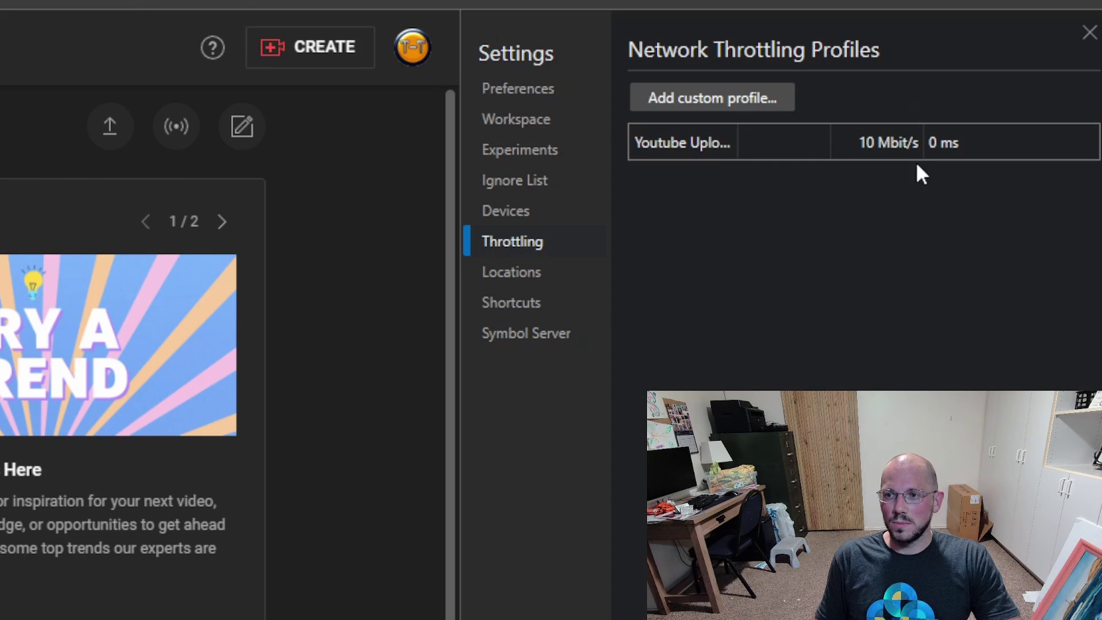
Apply the Youtube Upload throttling profile and check its effect in Task Manager
left_click(1089, 35)
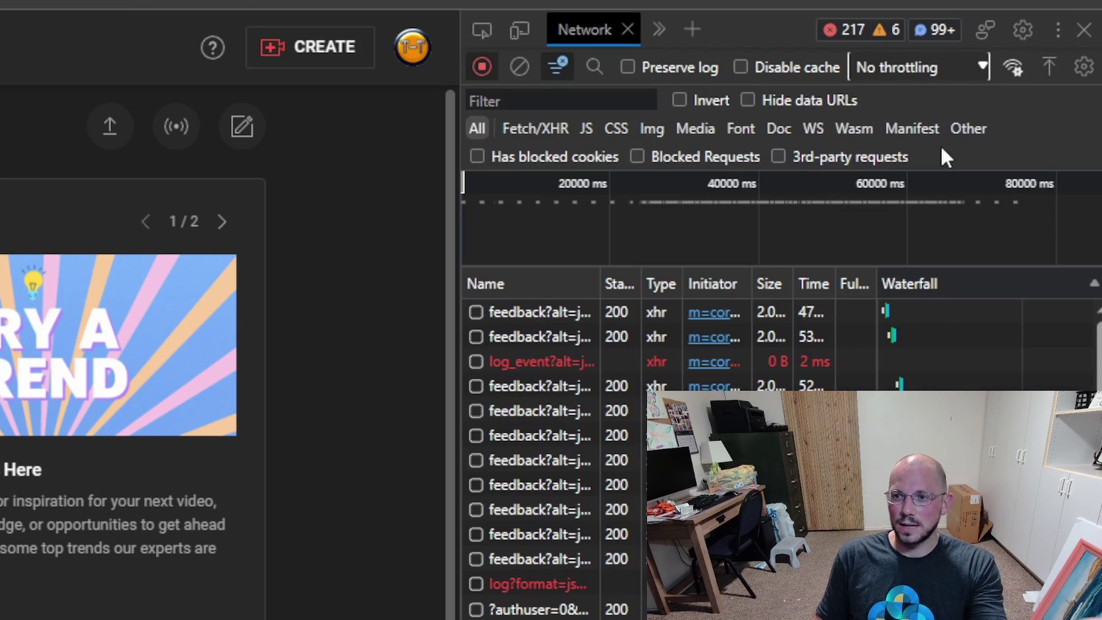
key("alt+Tab")
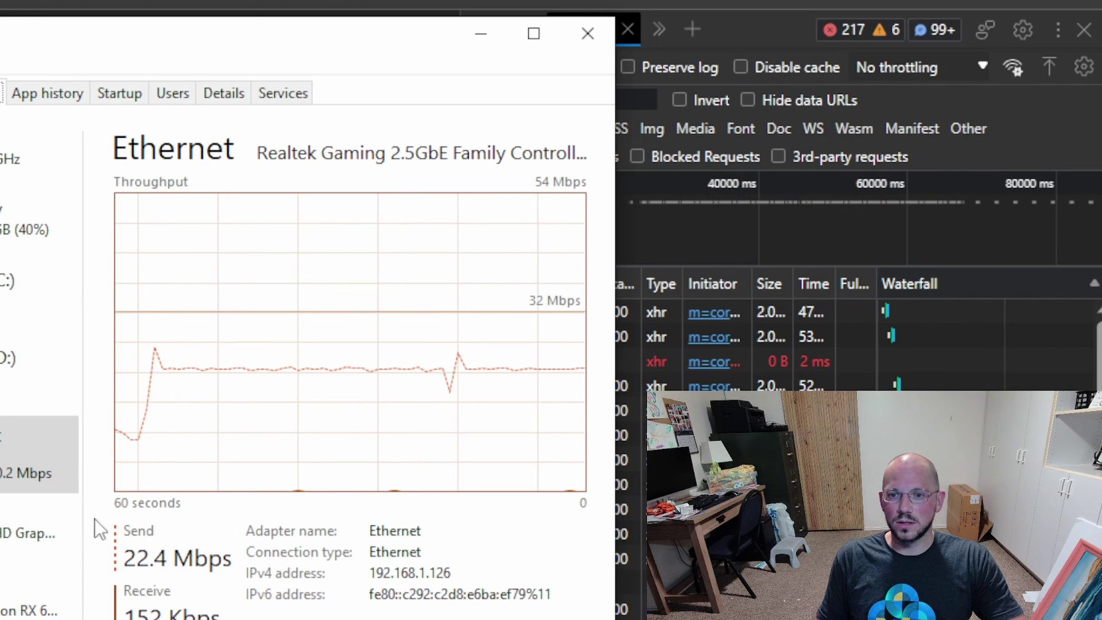
left_click(933, 66)
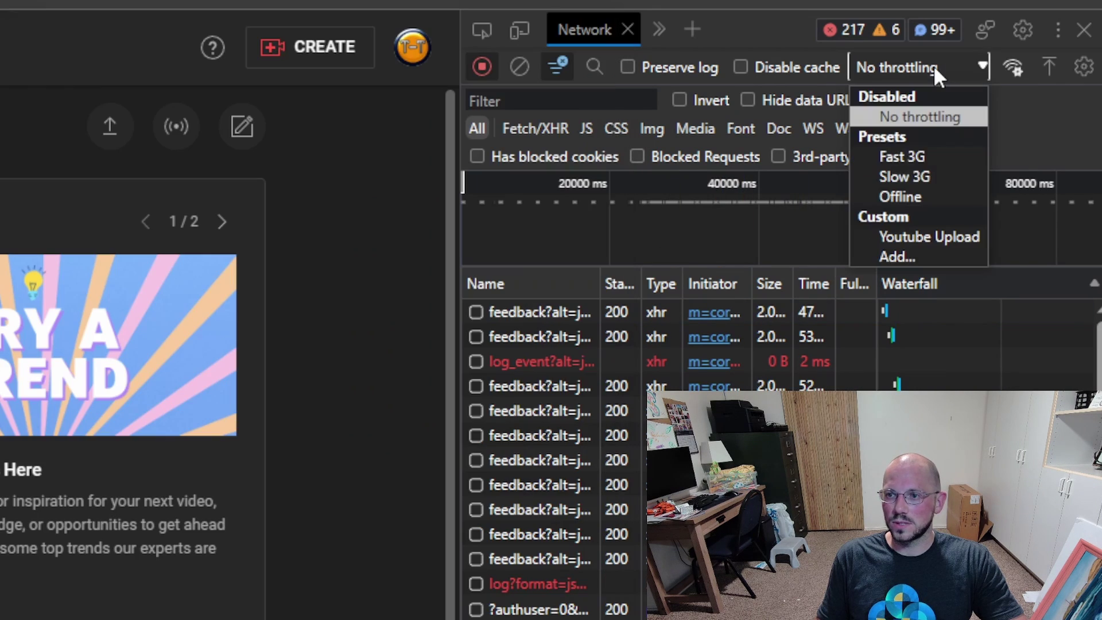
left_click(901, 236)
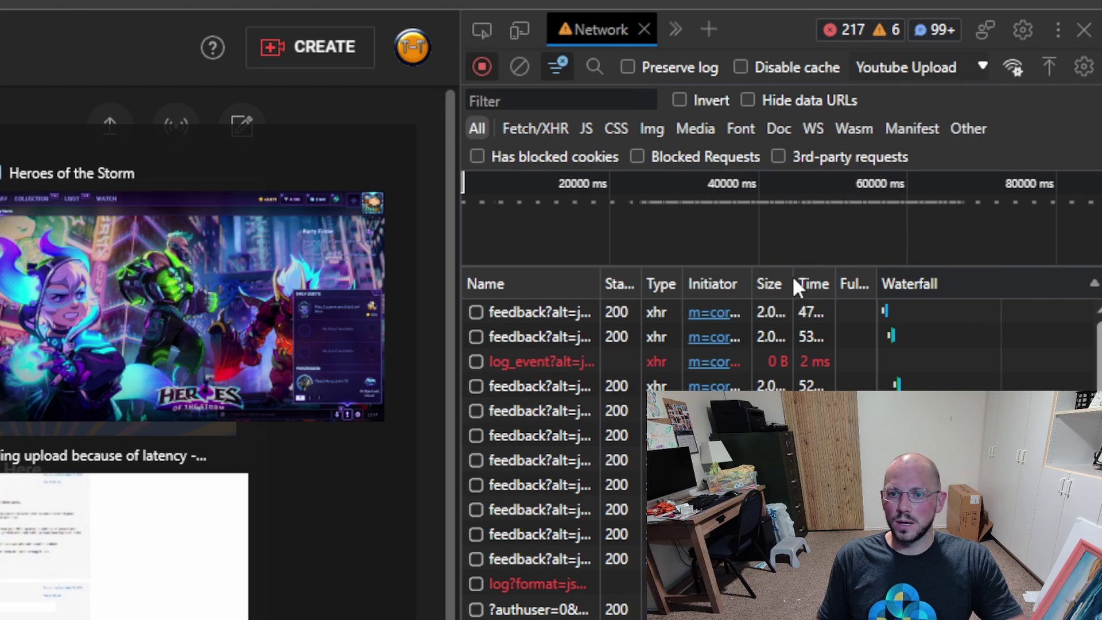
key("alt+Tab")
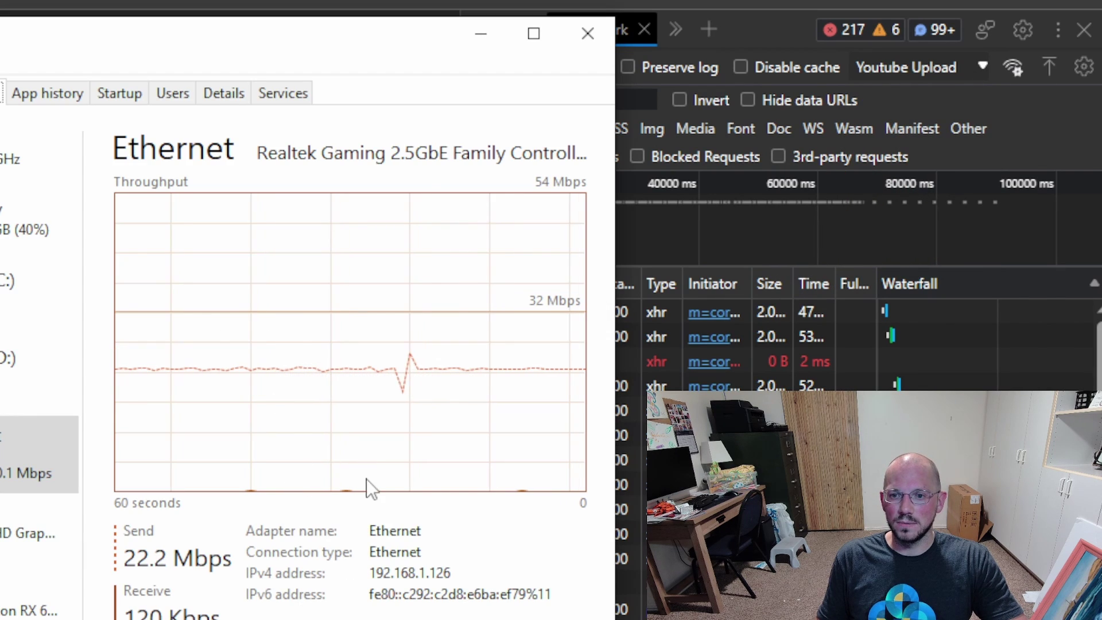
left_click(1025, 99)
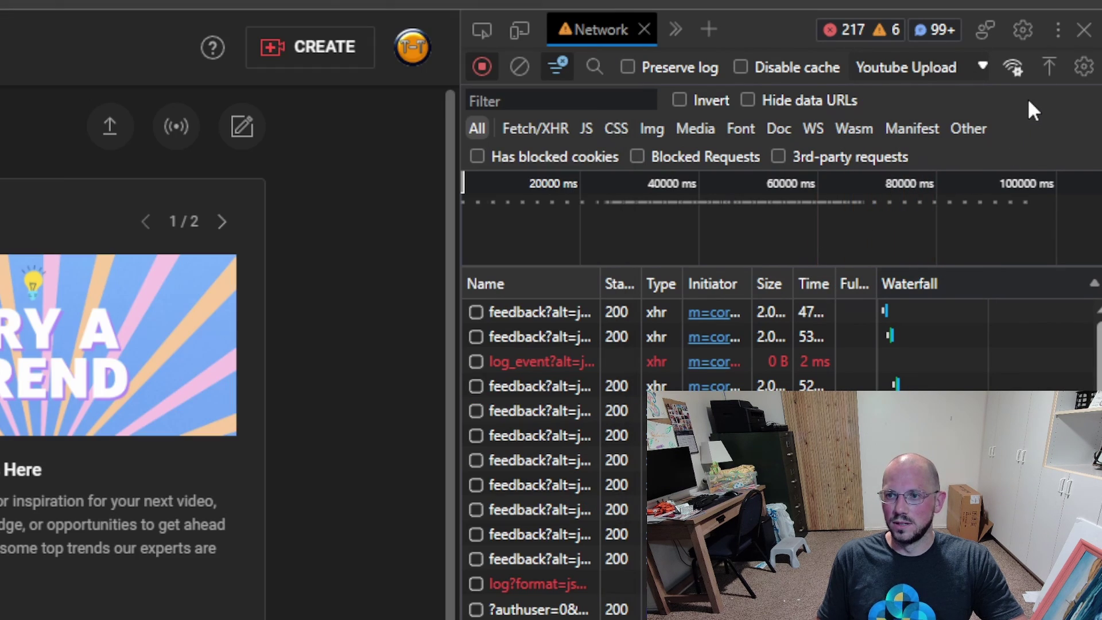
Review the 10 Mbit/s Youtube Upload profile in Settings, then clear the request log with Ctrl+L
left_click(970, 66)
left_click(899, 258)
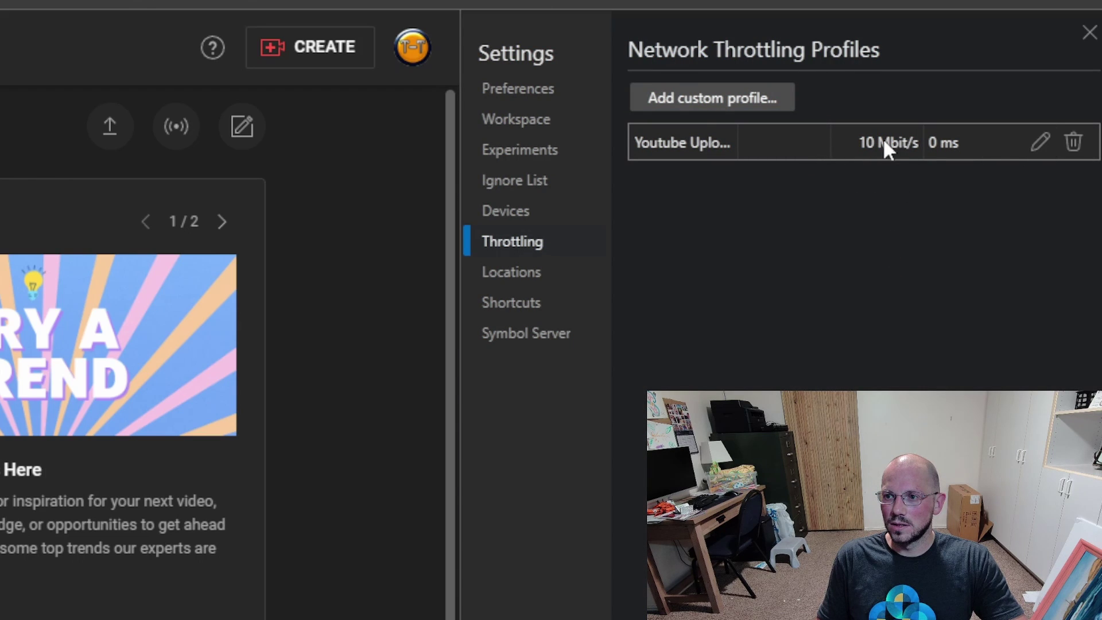
key("alt+Tab")
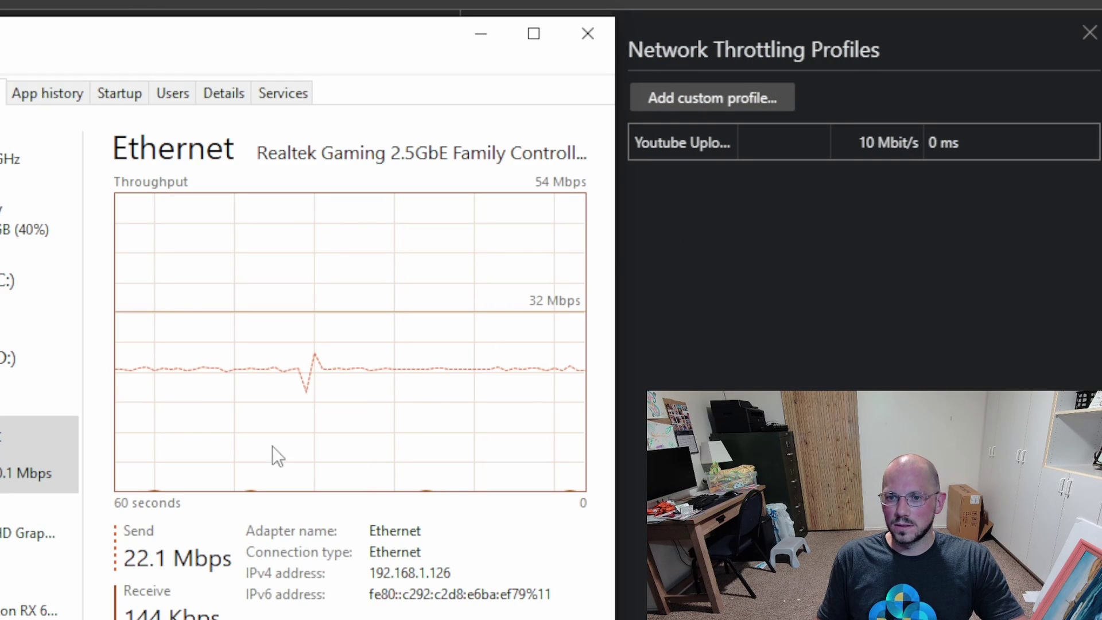
key("alt+Tab")
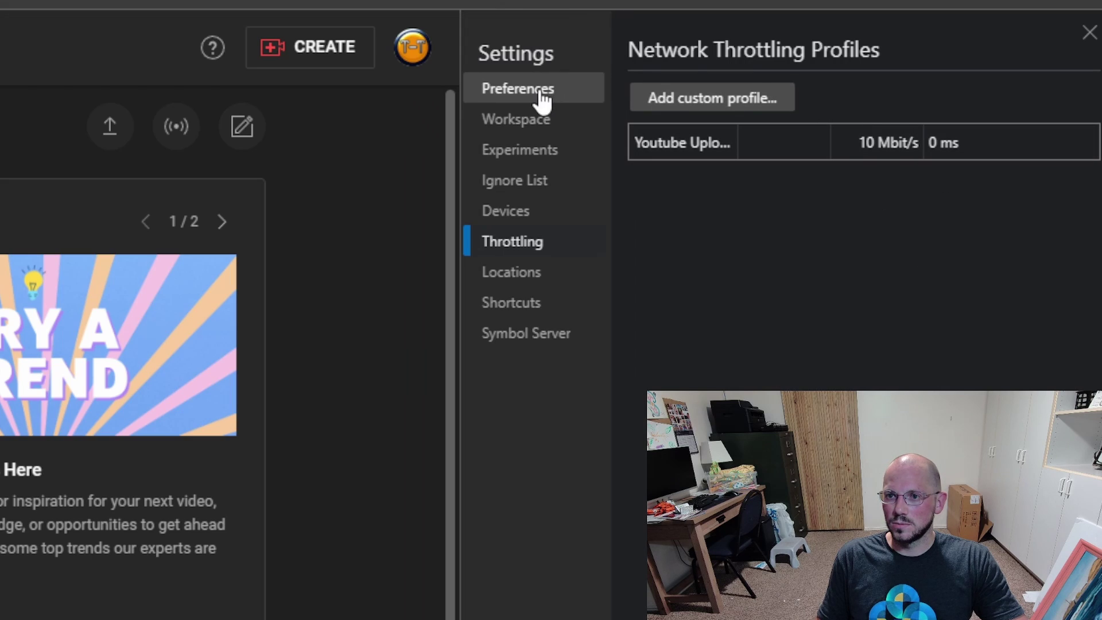
left_click(1089, 33)
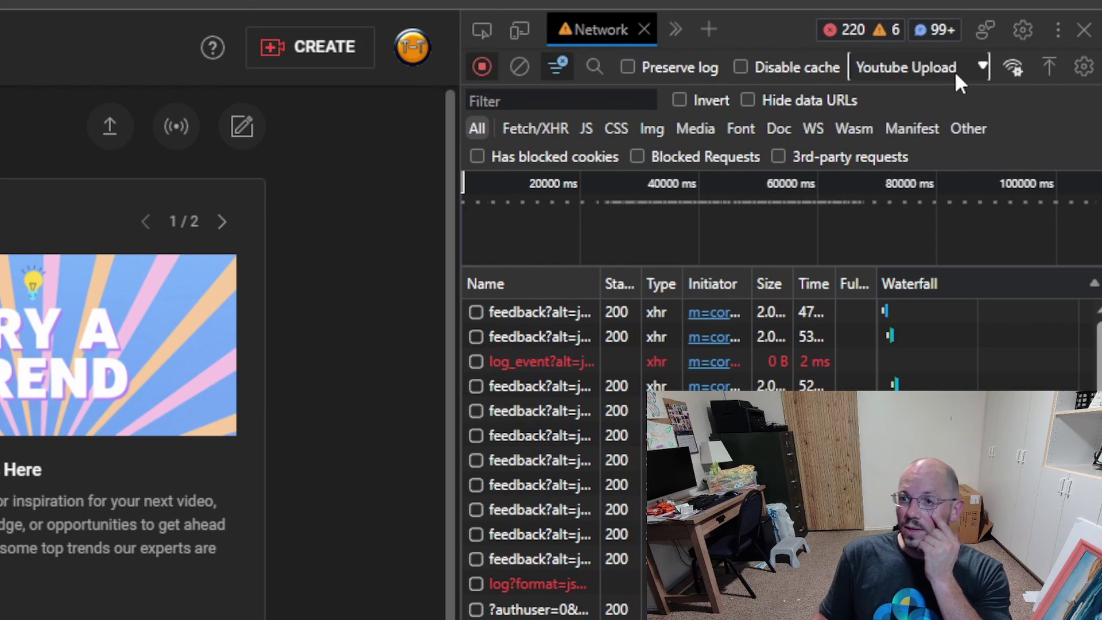
key("ctrl+l")
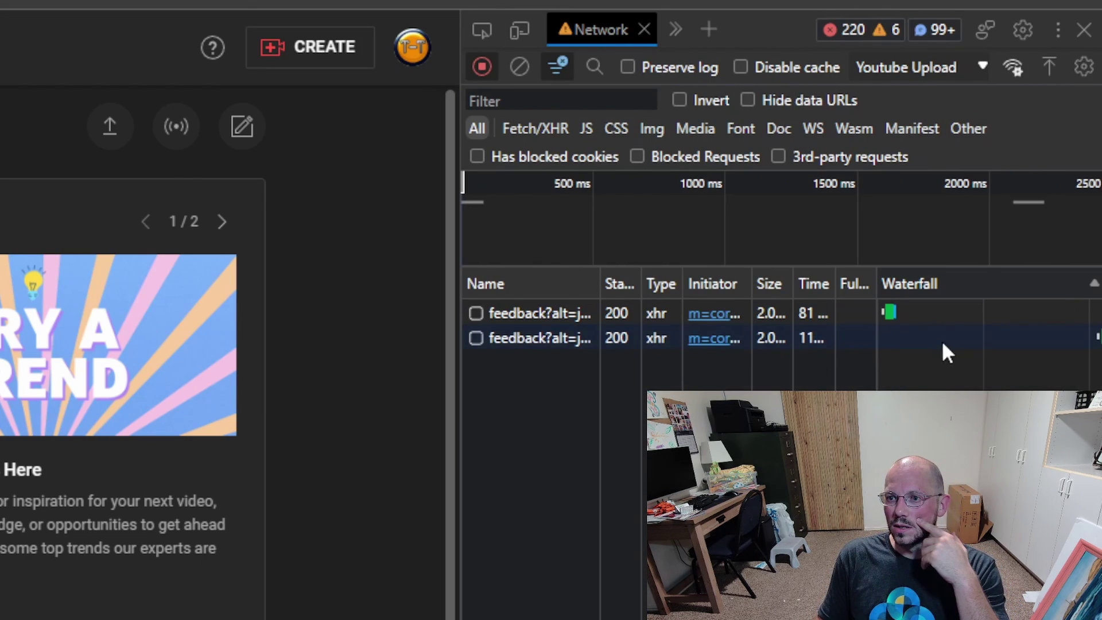
Create a custom profile named 'Youtube Upload 2' with a 10000 kbit/s upload limit
left_click(901, 68)
left_click(895, 256)
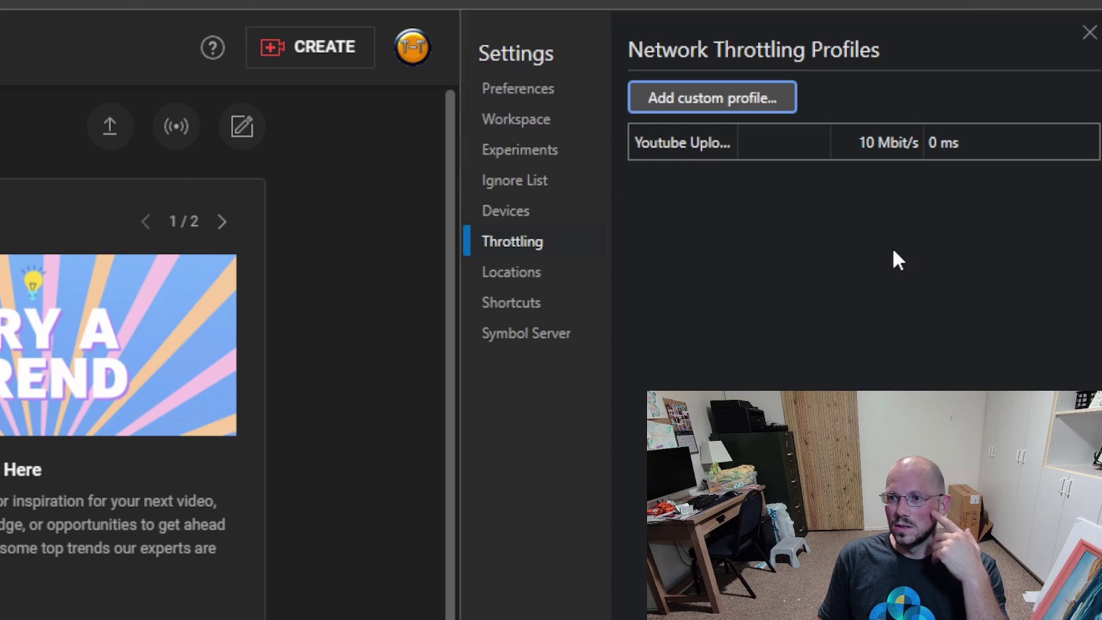
left_click(759, 98)
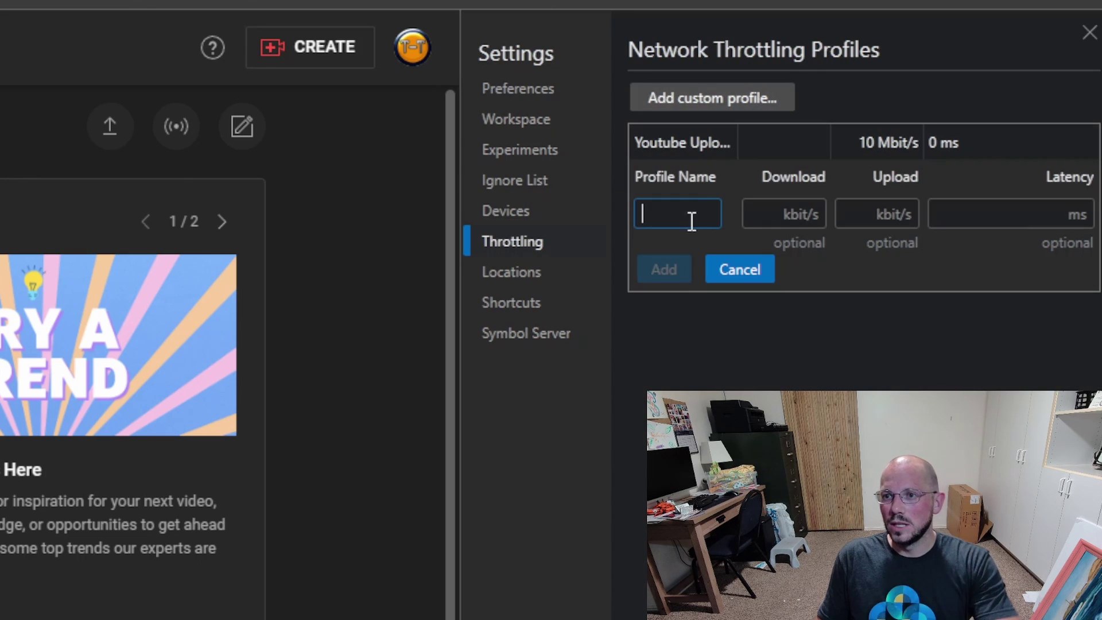
type("Youtub")
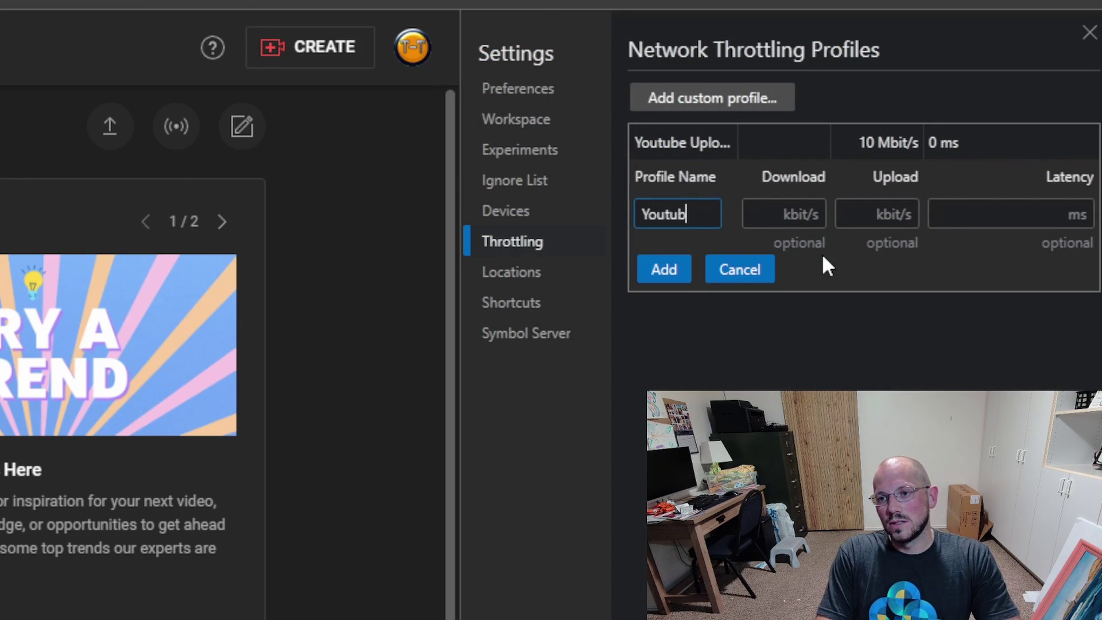
type("e Upload 2")
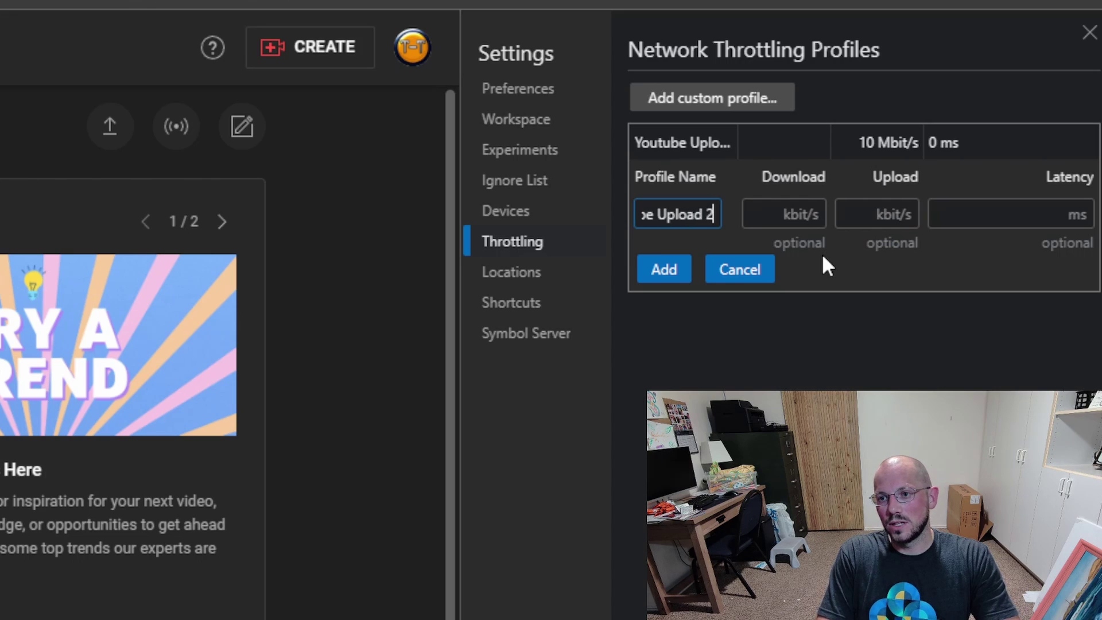
left_click(900, 222)
type("10000")
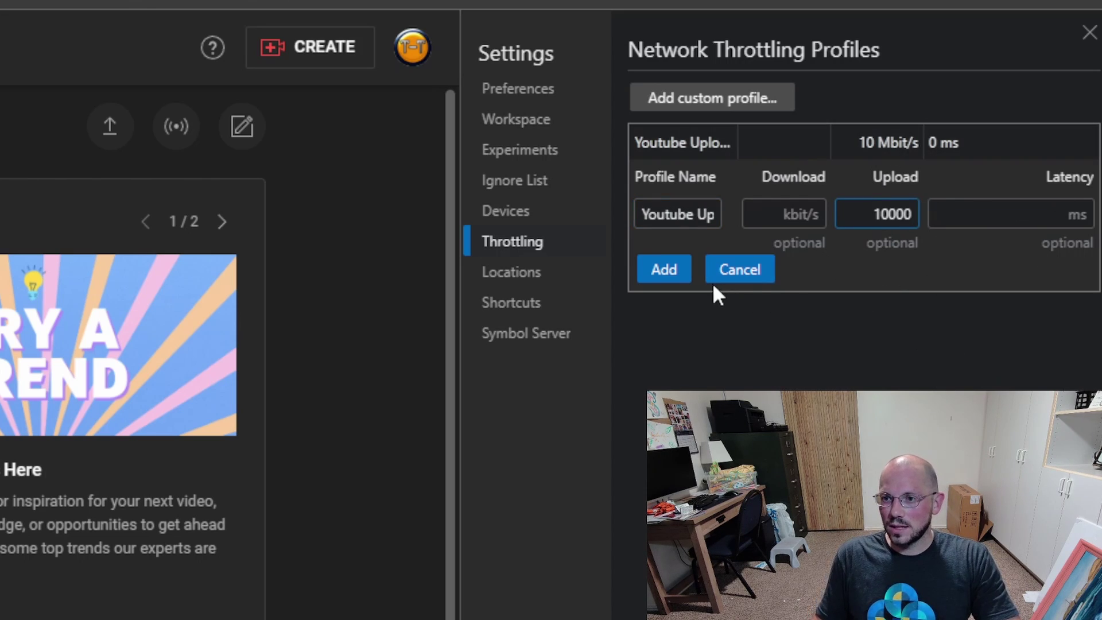
key("Return")
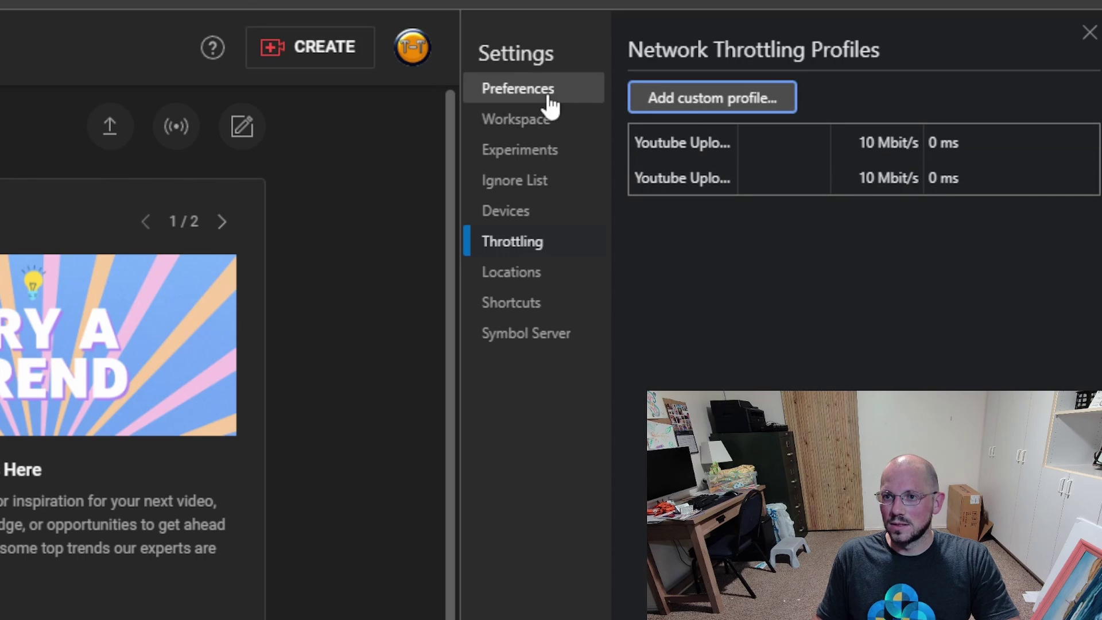
Throttle the network with the Youtube Upload 2 profile
left_click(1090, 33)
left_click(956, 66)
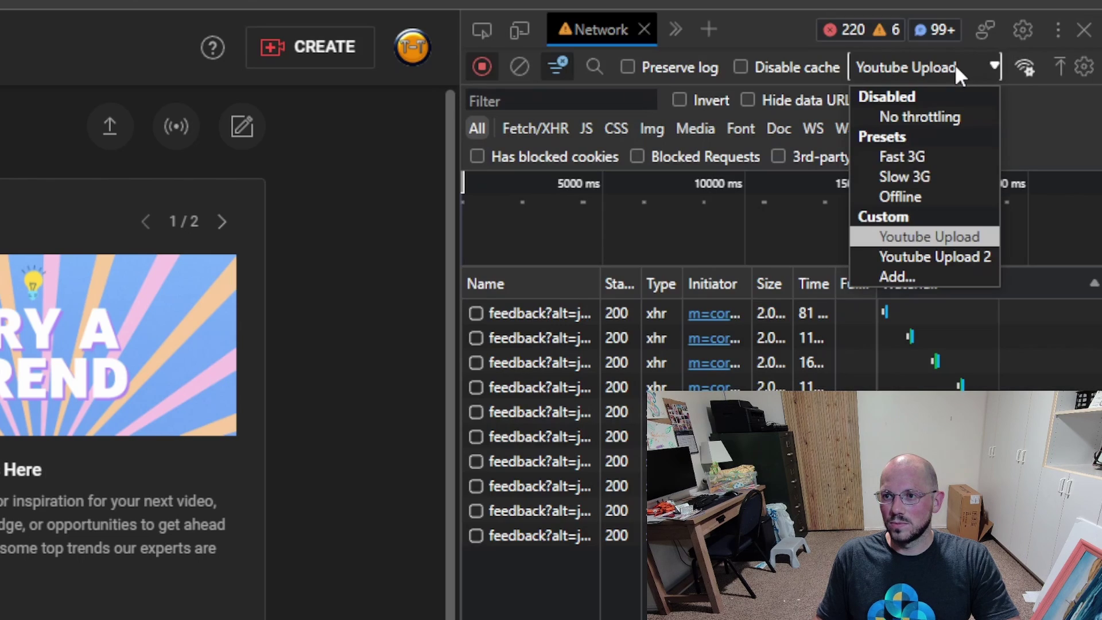
left_click(931, 257)
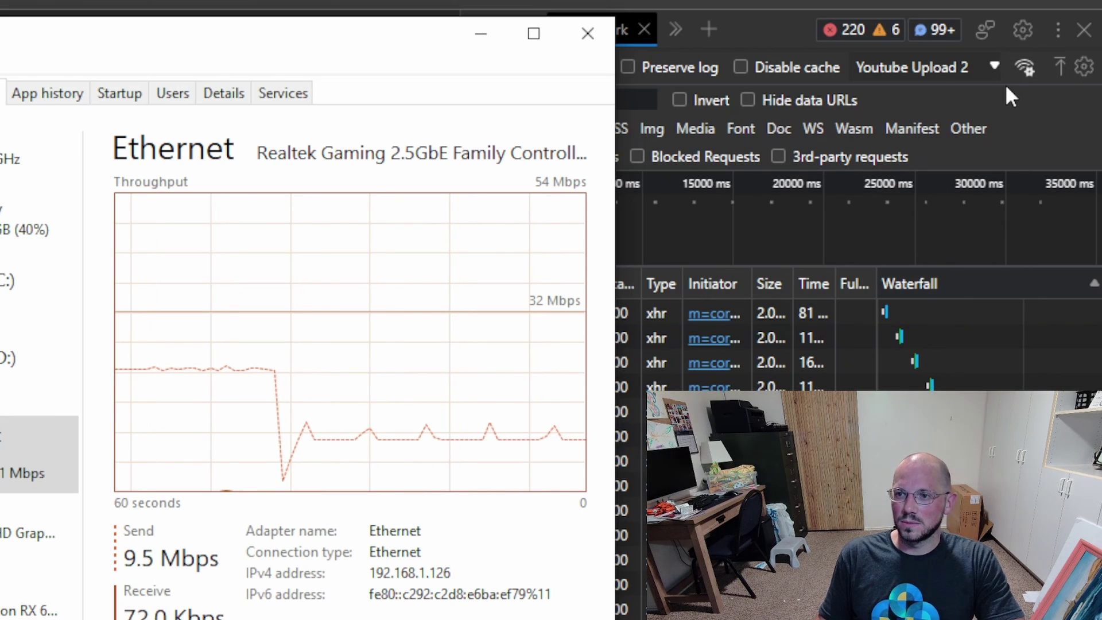
Delete the duplicate 10 Mbit/s profile in Throttling settings, keeping only one
left_click(993, 67)
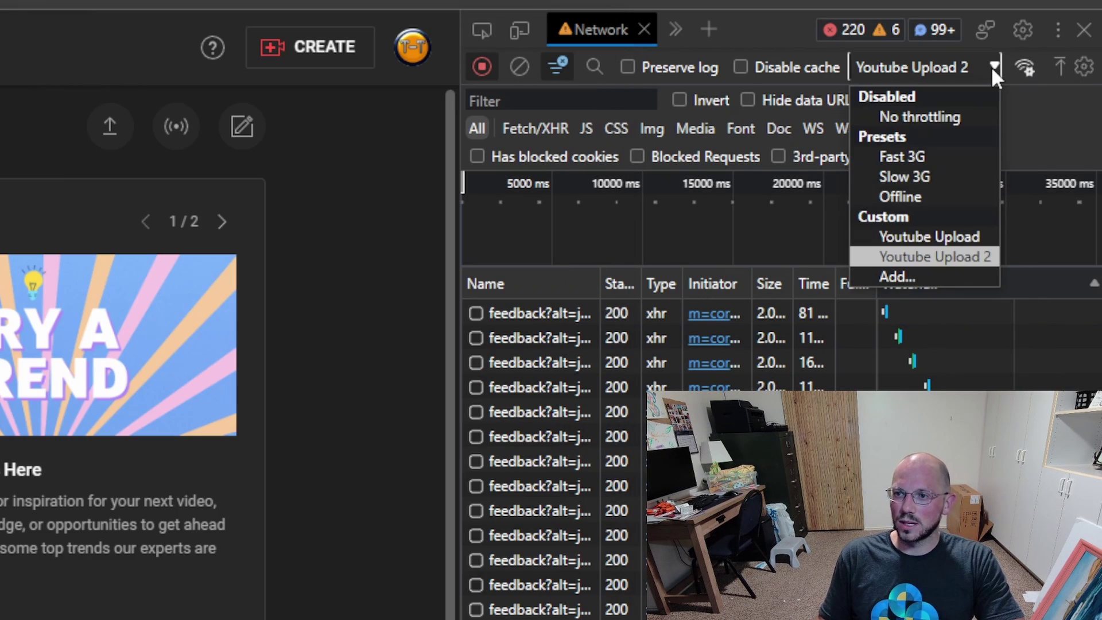
left_click(912, 277)
mouse_move(921, 145)
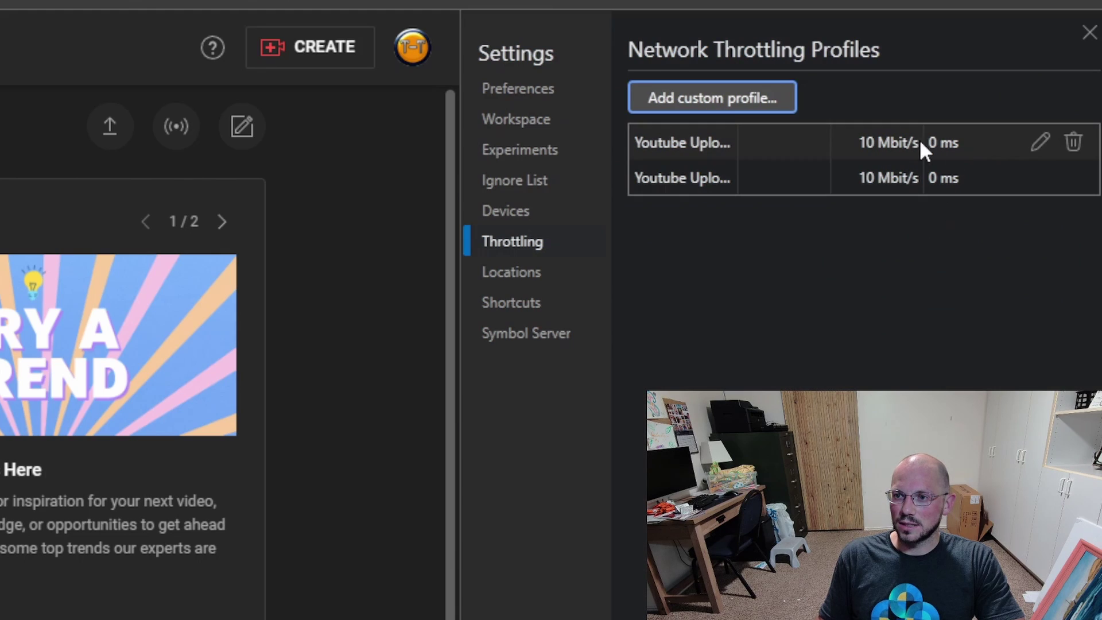
left_click(1075, 143)
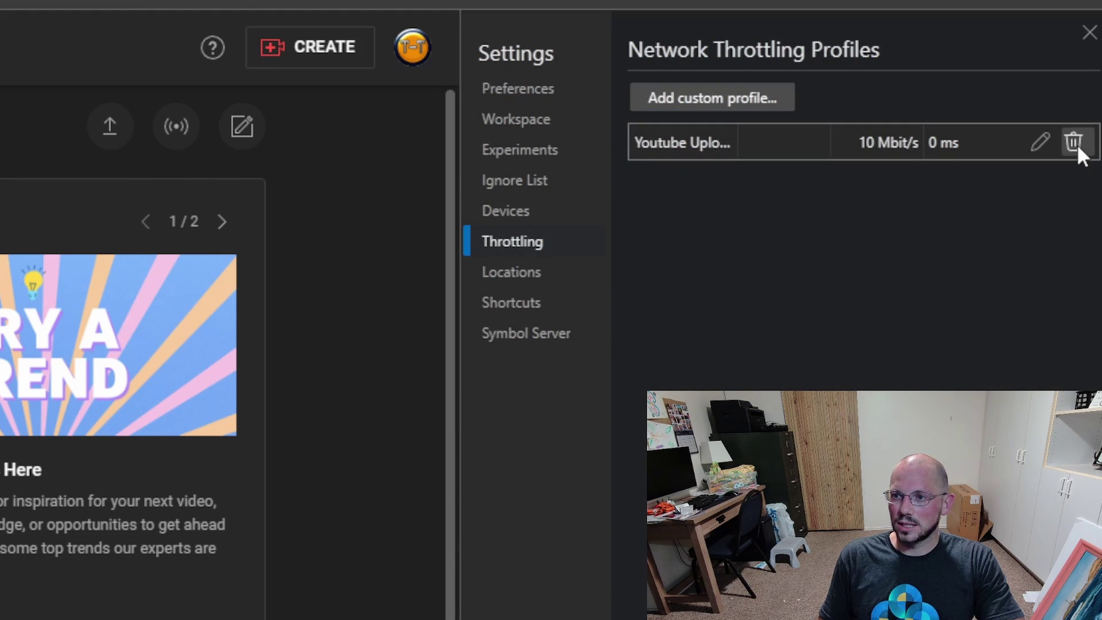
left_click(1091, 33)
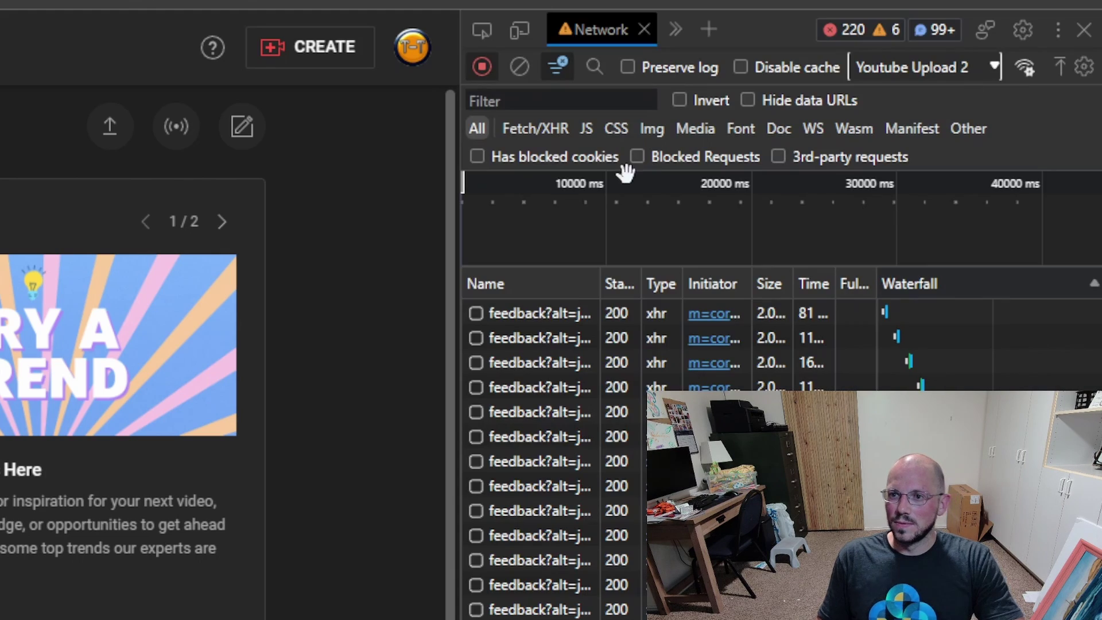
Watch Task Manager's Ethernet graph, rescaled to 11 Mbps, hold upload near 9.5 Mbps
key("alt+Tab")
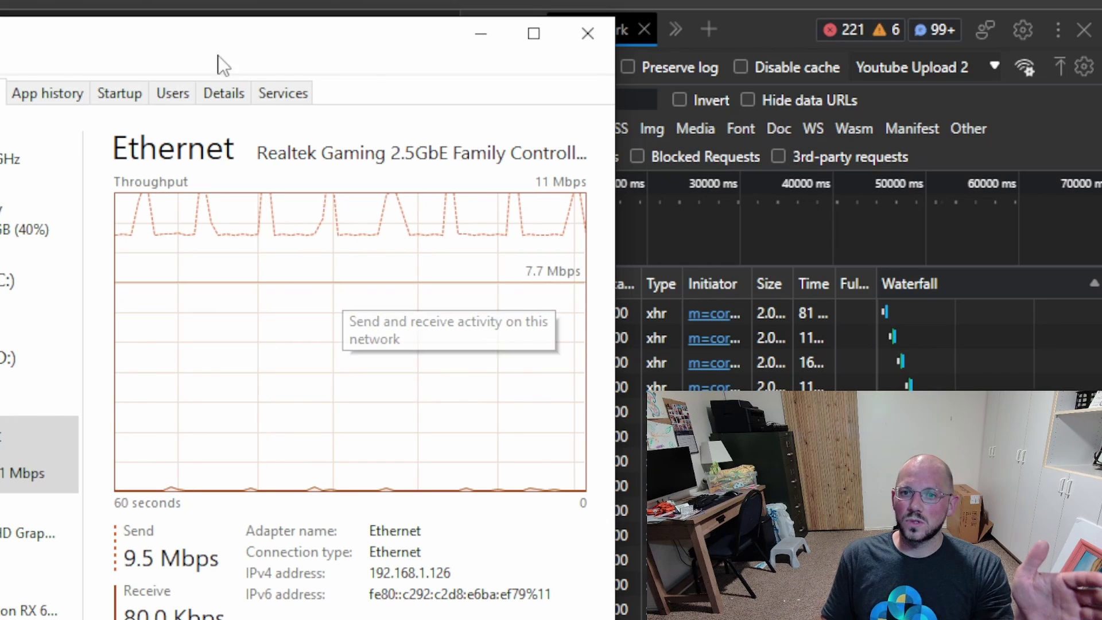
left_click_drag(148, 56, 144, 58)
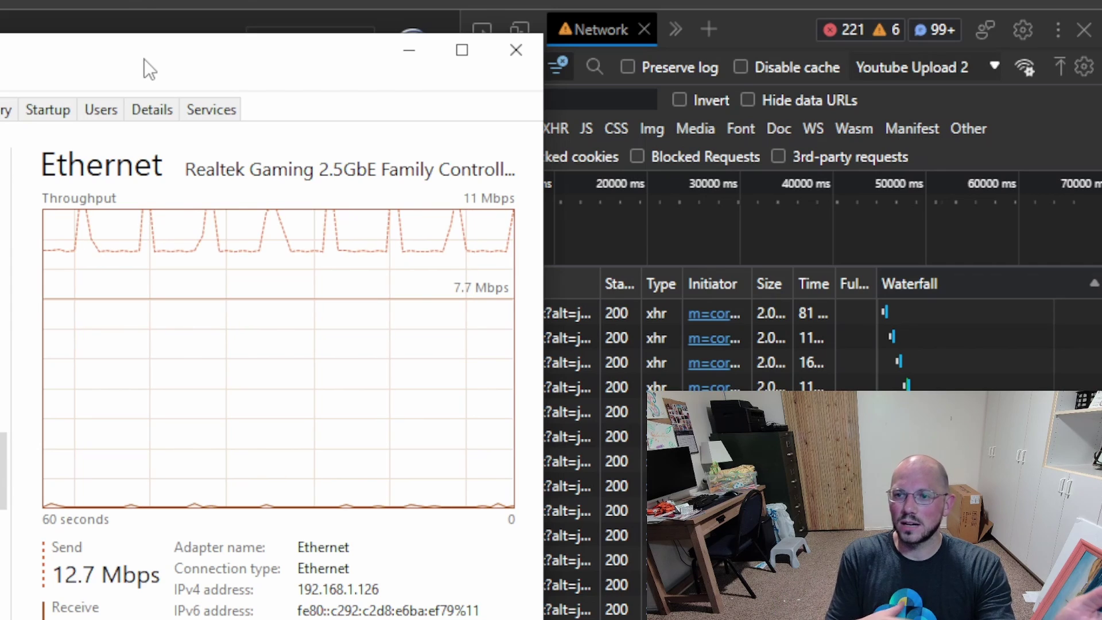
mouse_move(712, 510)
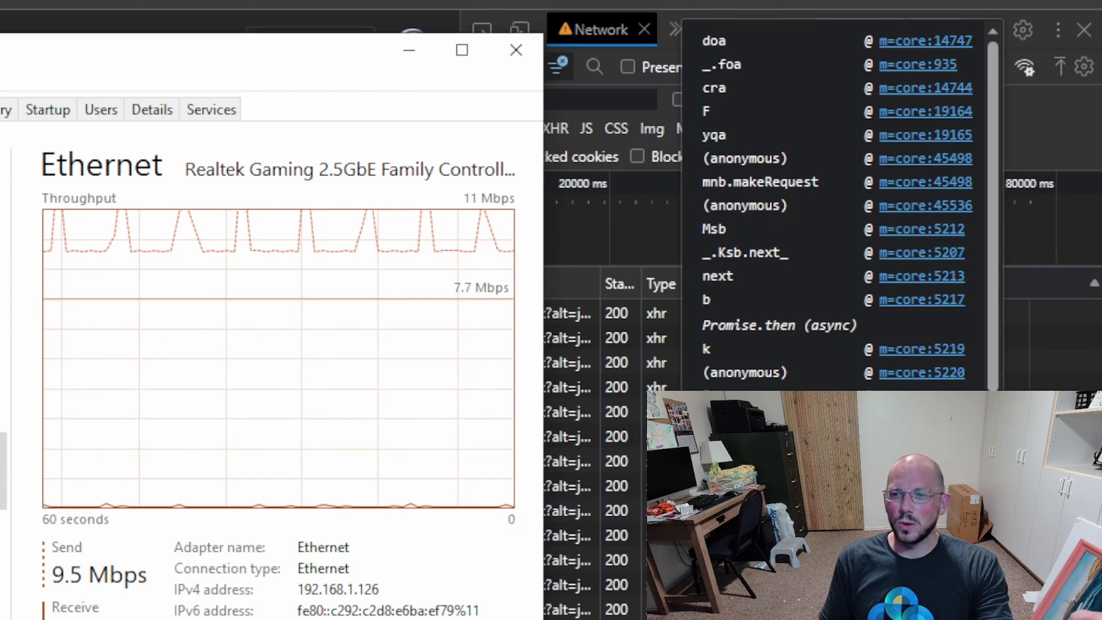